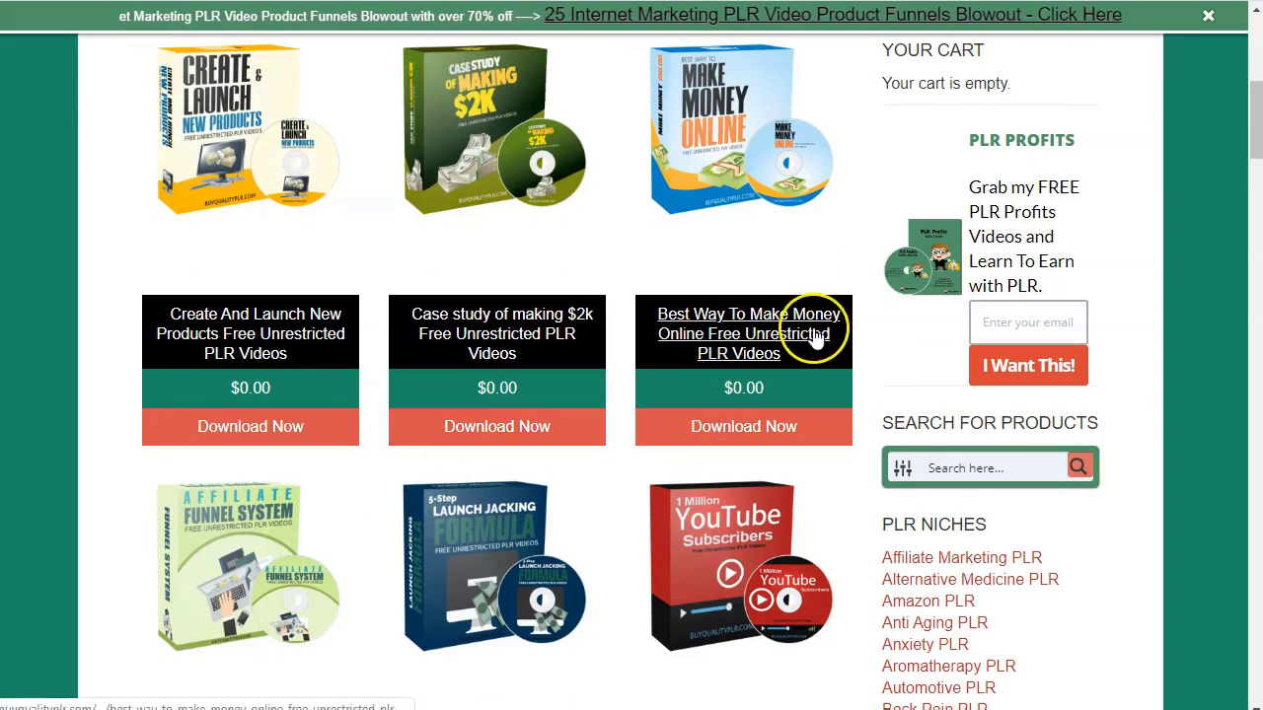
Look through the free unrestricted PLR video products in the store and their prices.
{"action": "scroll", "coordinate": [746, 390], "scroll_direction": "down", "scroll_amount": 4}
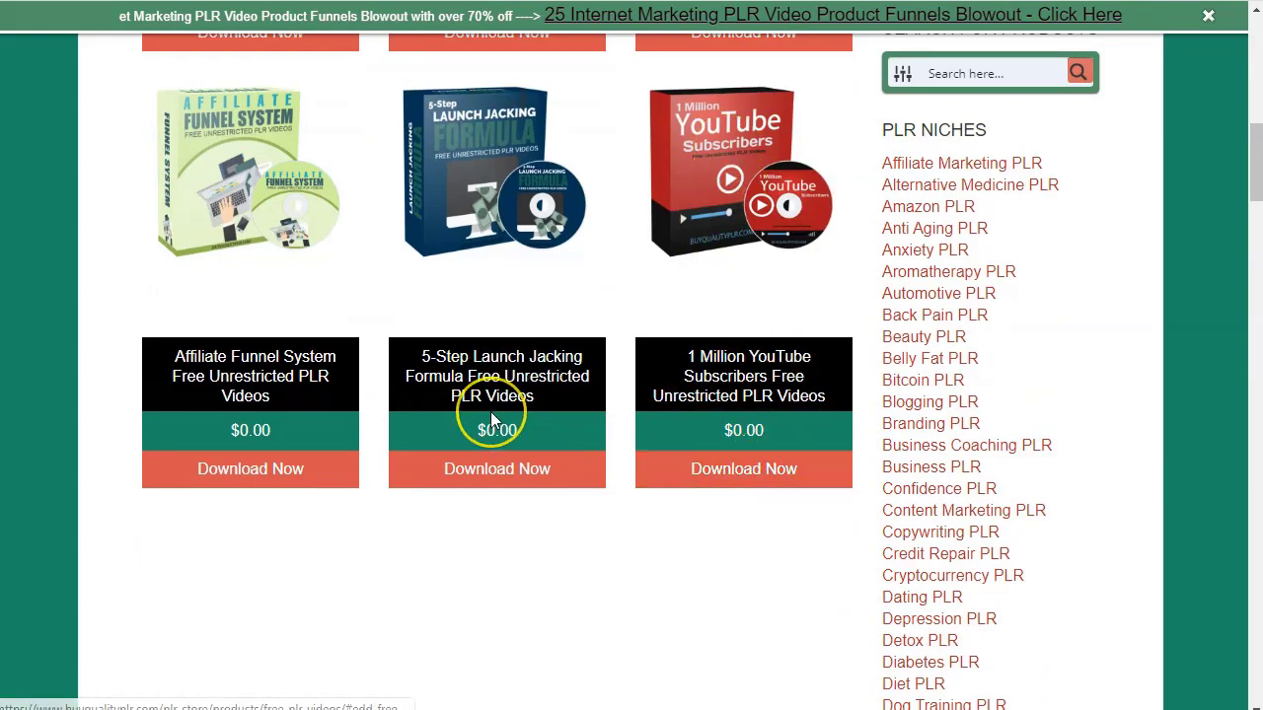
{"action": "scroll", "coordinate": [490, 414], "scroll_direction": "down", "scroll_amount": 4}
{"action": "scroll", "coordinate": [490, 415], "scroll_direction": "up", "scroll_amount": 8}
{"action": "scroll", "coordinate": [491, 411], "scroll_direction": "up", "scroll_amount": 6}
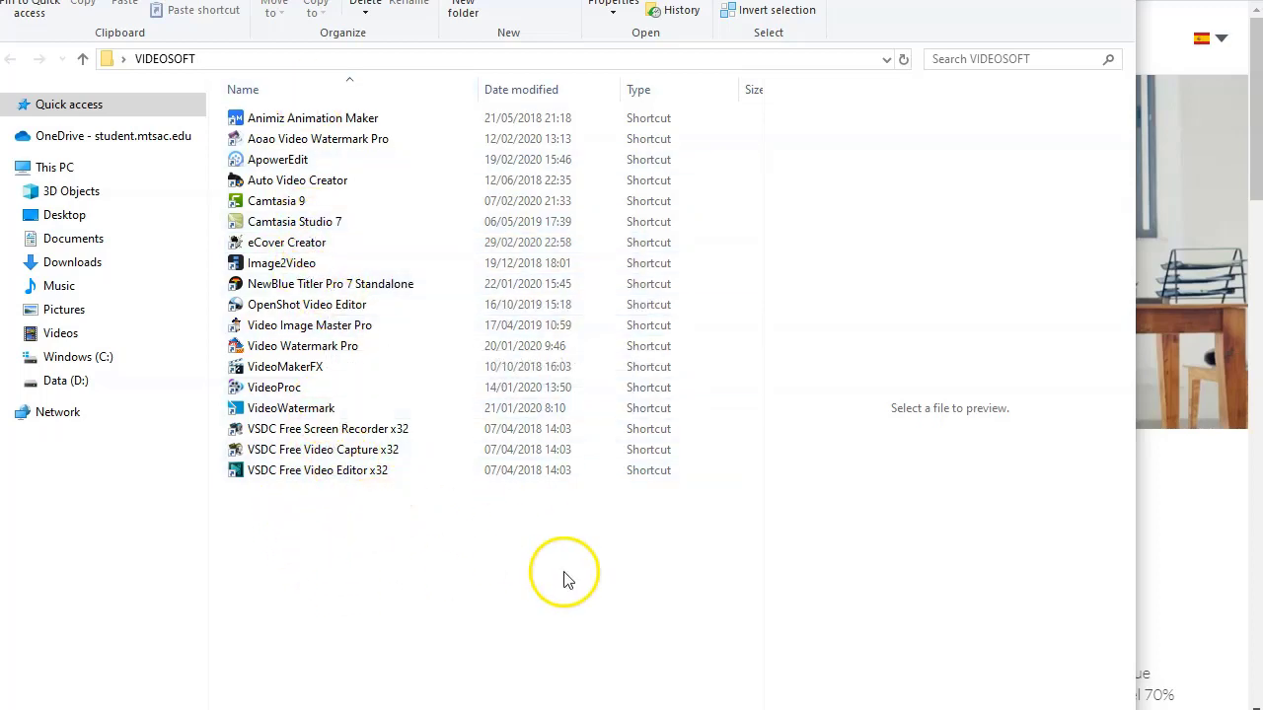
Point out the video editing programs in the VIDEOSOFT folder, selecting Video Watermark Pro and VideoWatermark together.
{"action": "left_click", "coordinate": [344, 204]}
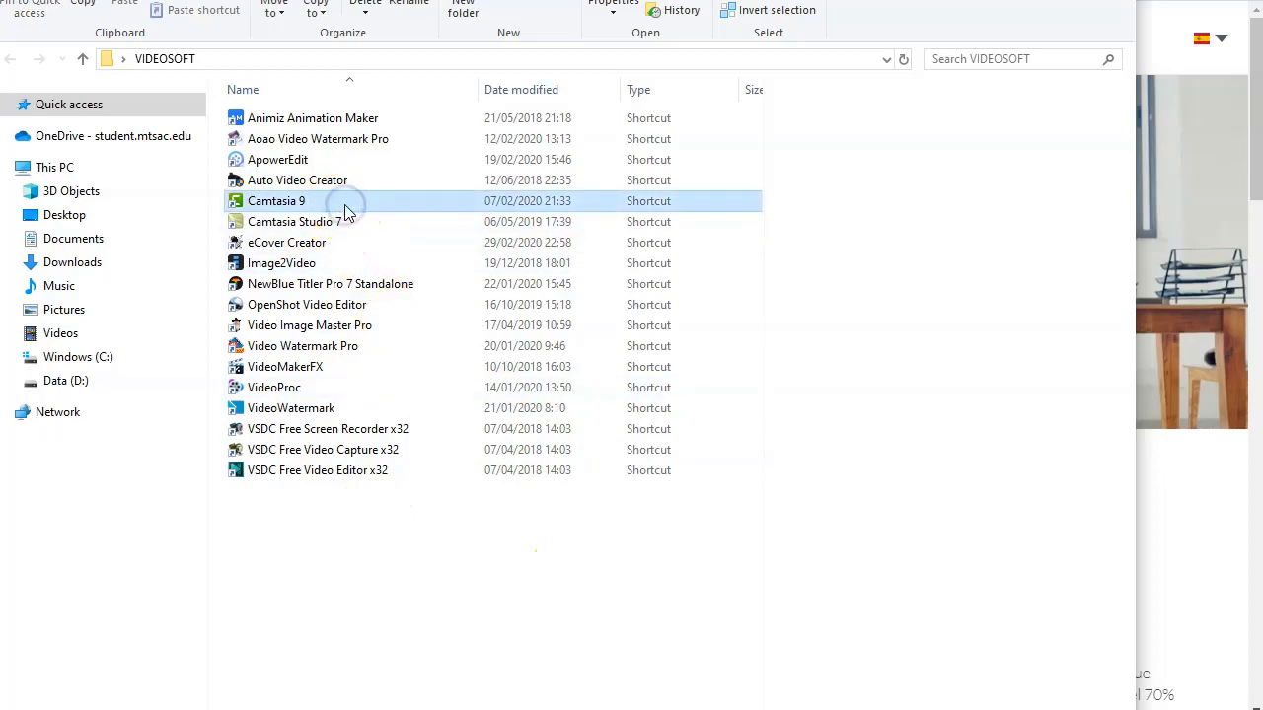
{"action": "left_click", "coordinate": [342, 364]}
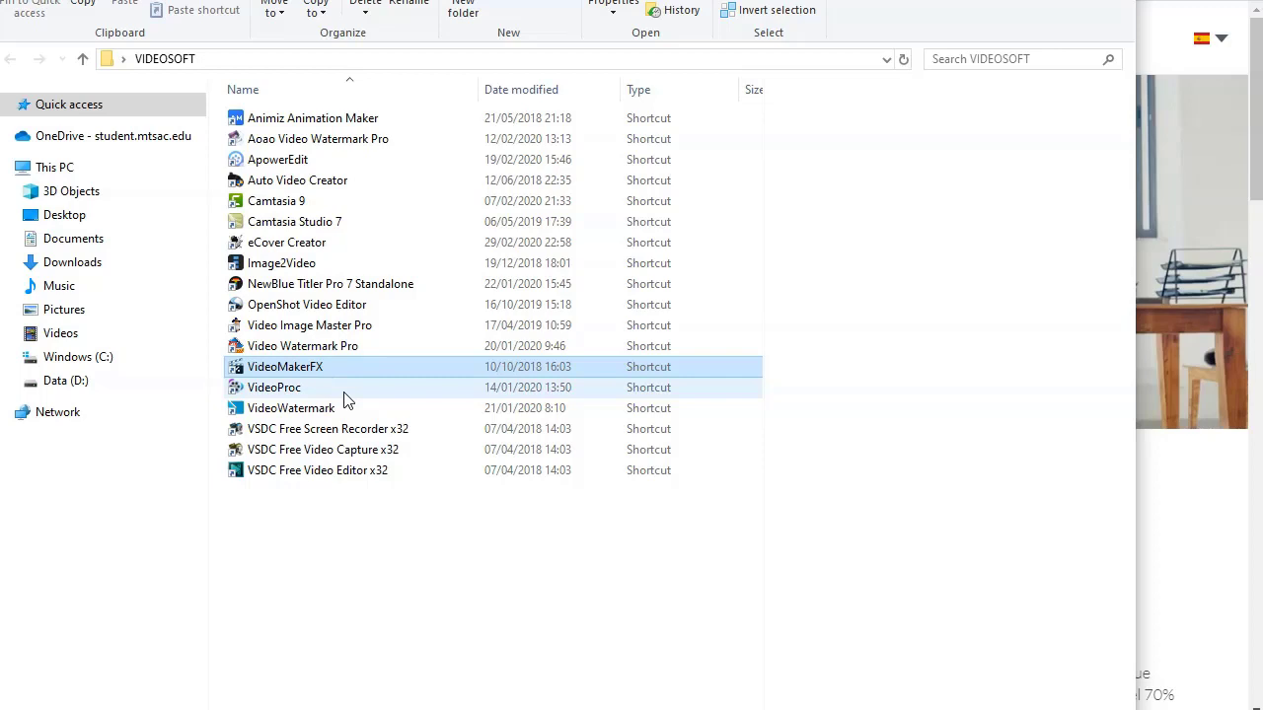
{"action": "left_click", "coordinate": [335, 409]}
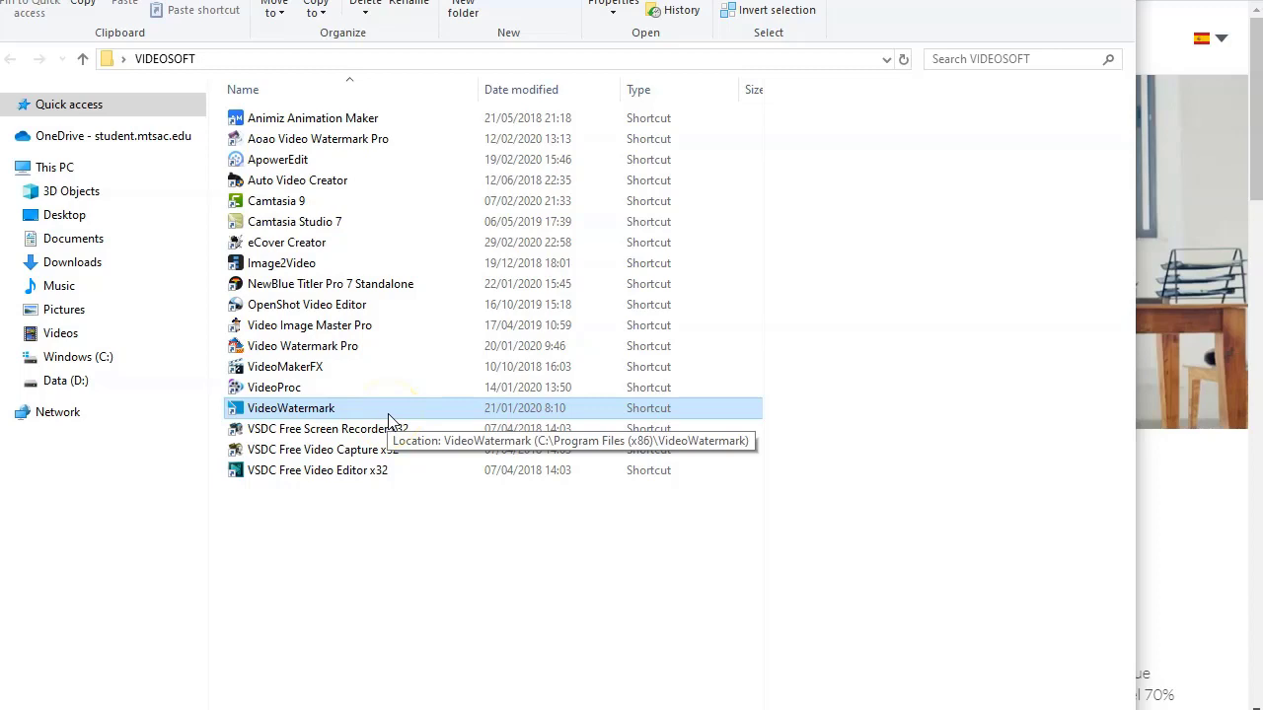
{"action": "left_click", "coordinate": [350, 347]}
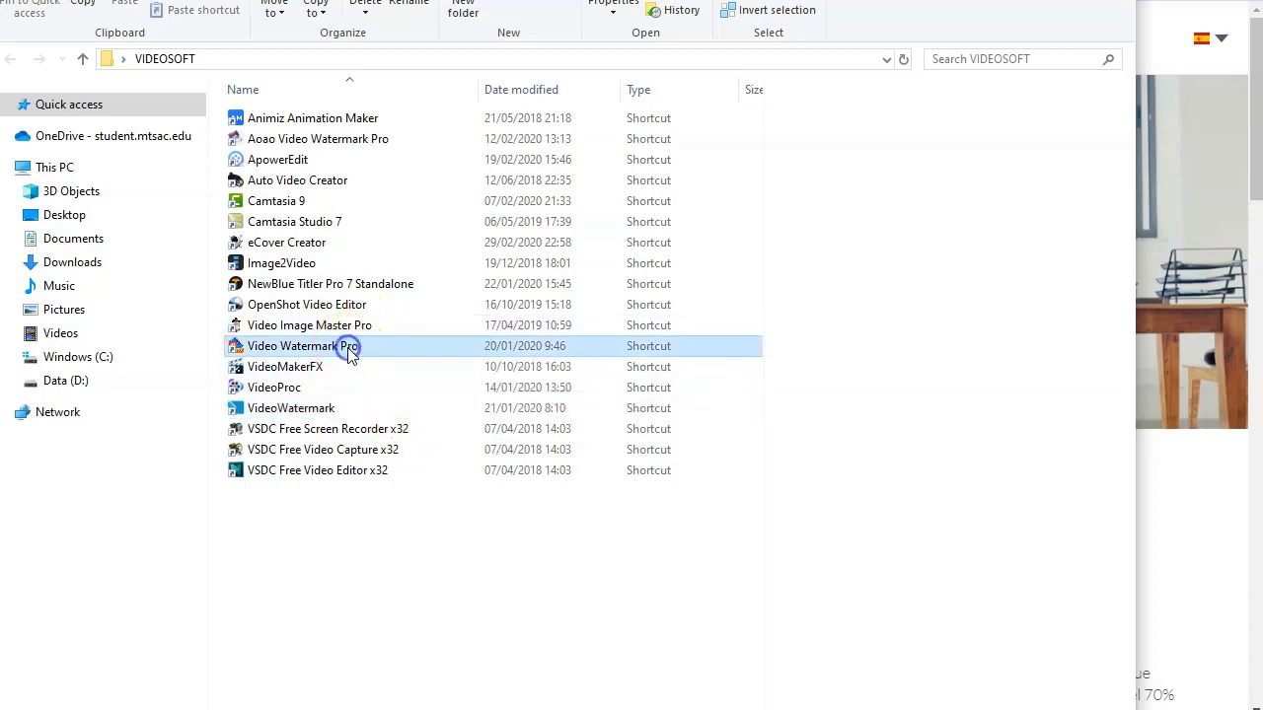
{"action": "left_click", "coordinate": [331, 407], "text": "ctrl"}
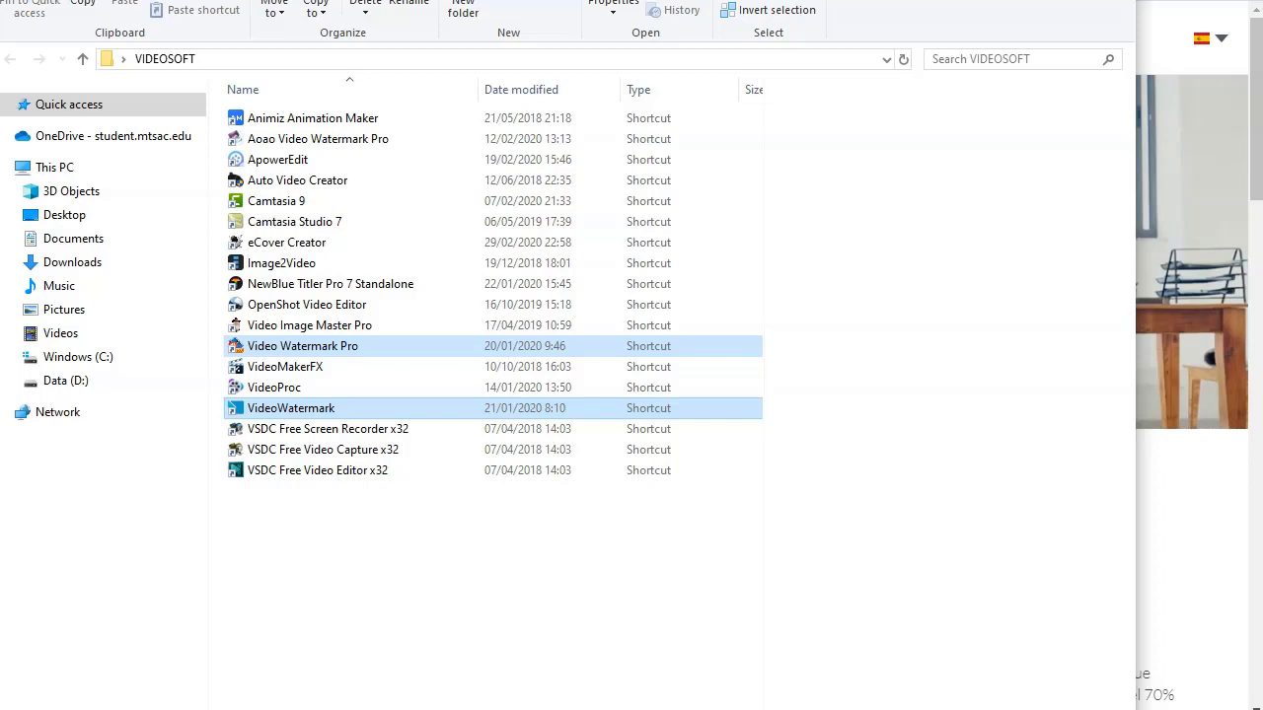
Switch to the Pages folder and examine the preview of the index2.html sales page.
{"action": "left_click", "coordinate": [392, 385]}
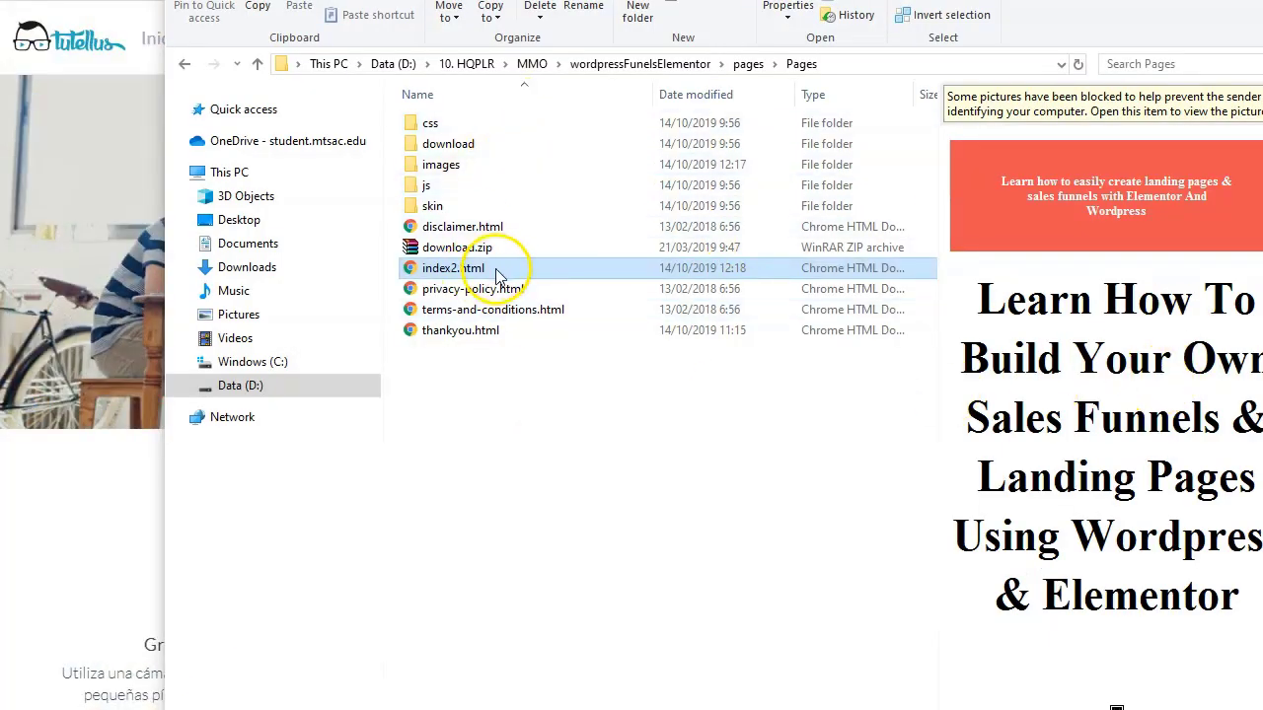
{"action": "scroll", "coordinate": [1083, 459], "scroll_direction": "down", "scroll_amount": 1}
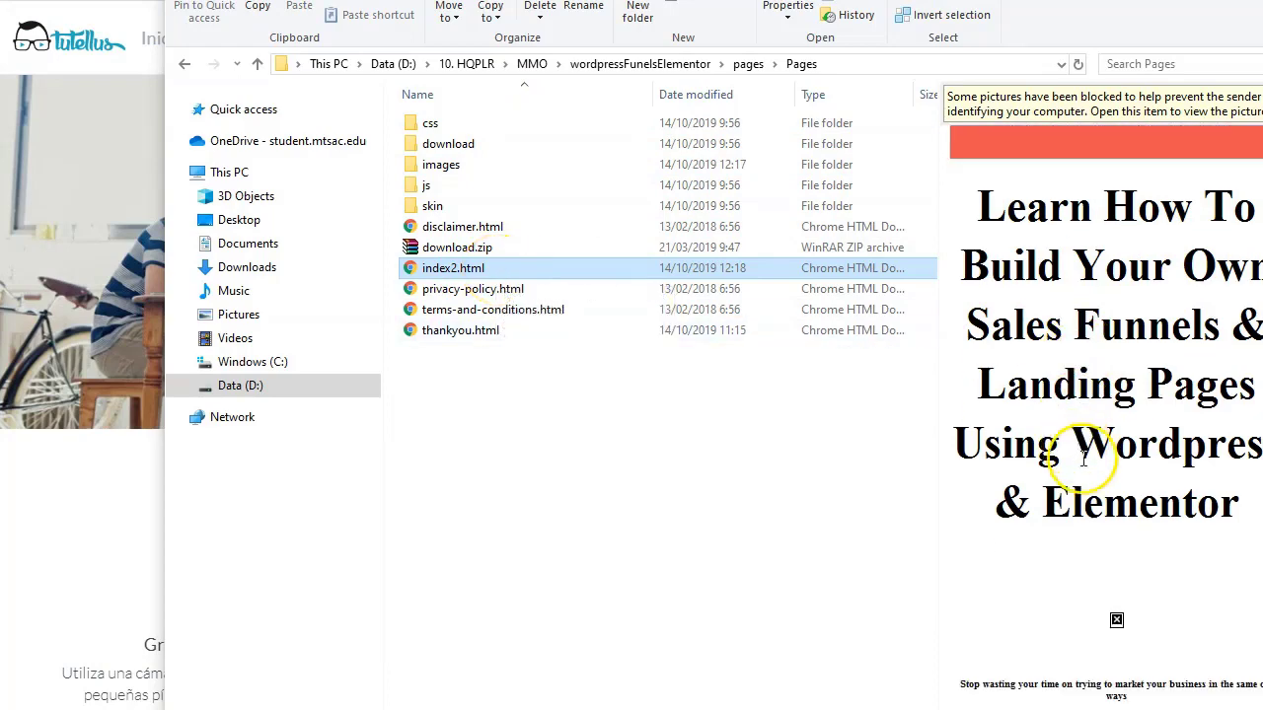
{"action": "scroll", "coordinate": [1105, 459], "scroll_direction": "down", "scroll_amount": 1}
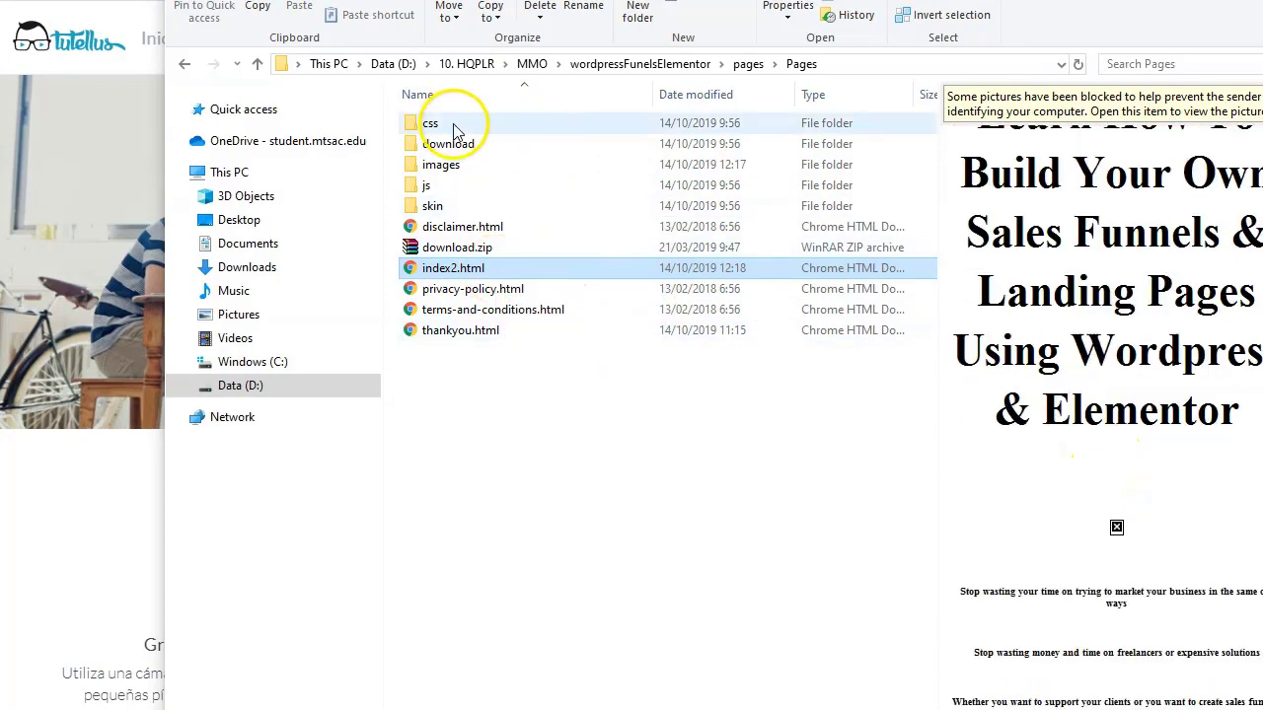
Navigate from wordpressFunelsElementor through videos to the Lecture 1 folder and select Lecture 1 - How To Install Wordpress.mp4.
{"action": "left_click", "coordinate": [633, 71]}
{"action": "left_click", "coordinate": [469, 146]}
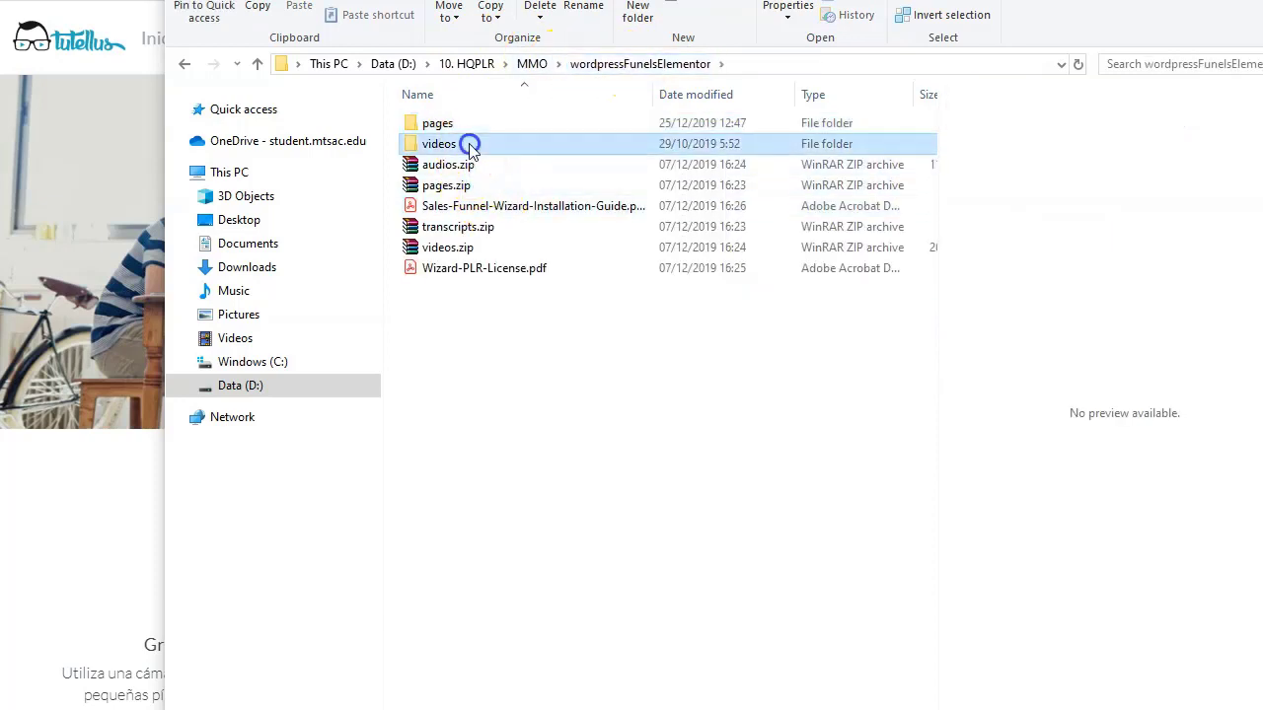
{"action": "double_click", "coordinate": [469, 144]}
{"action": "double_click", "coordinate": [478, 124]}
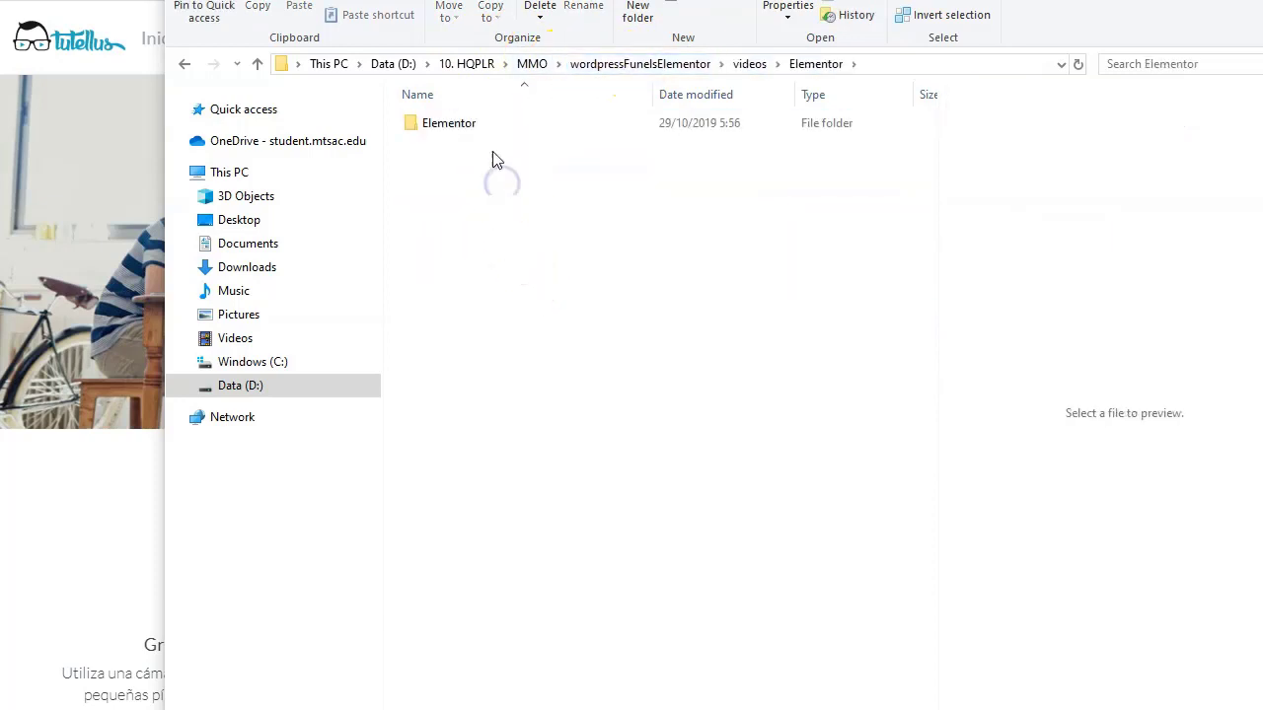
{"action": "double_click", "coordinate": [471, 122]}
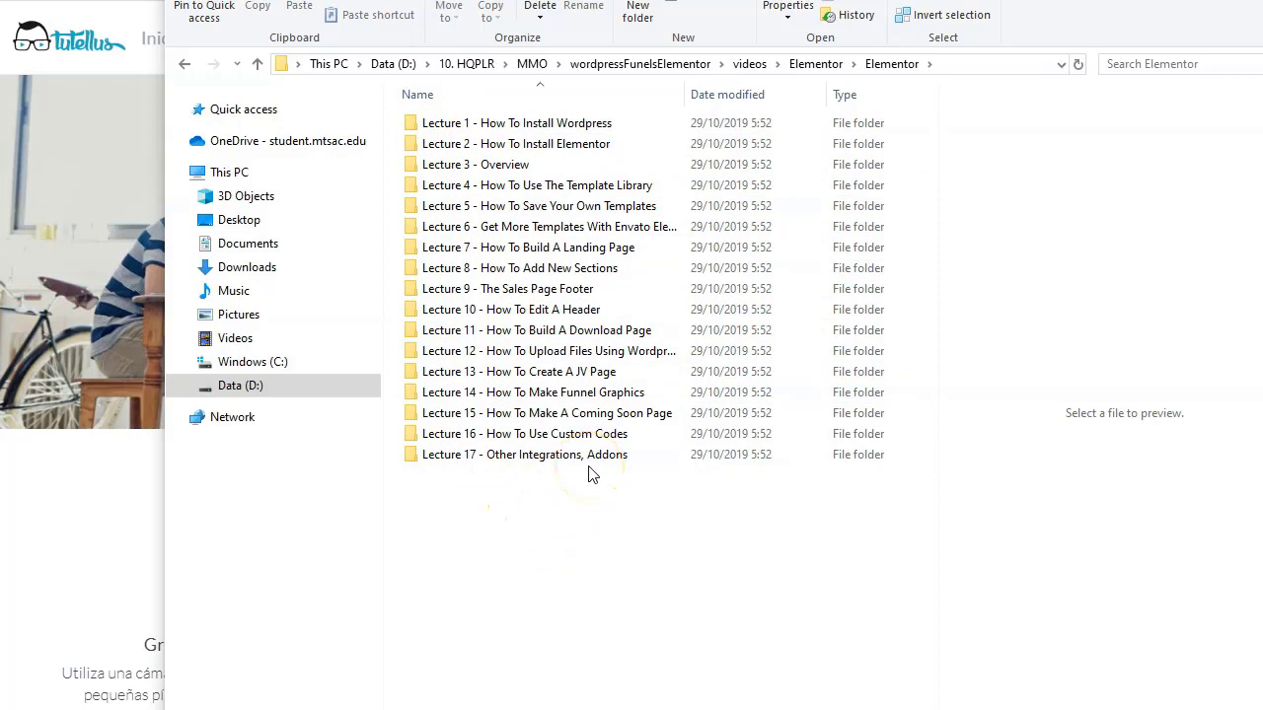
{"action": "double_click", "coordinate": [565, 128]}
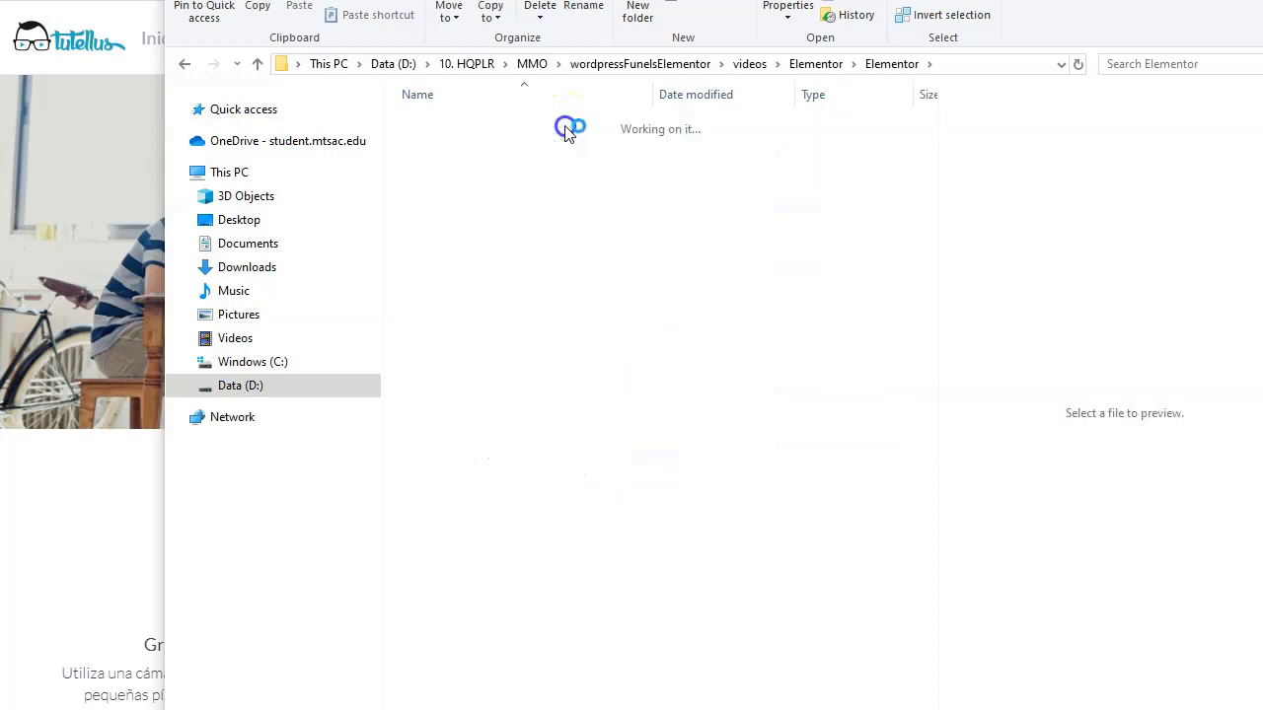
{"action": "left_click", "coordinate": [481, 181]}
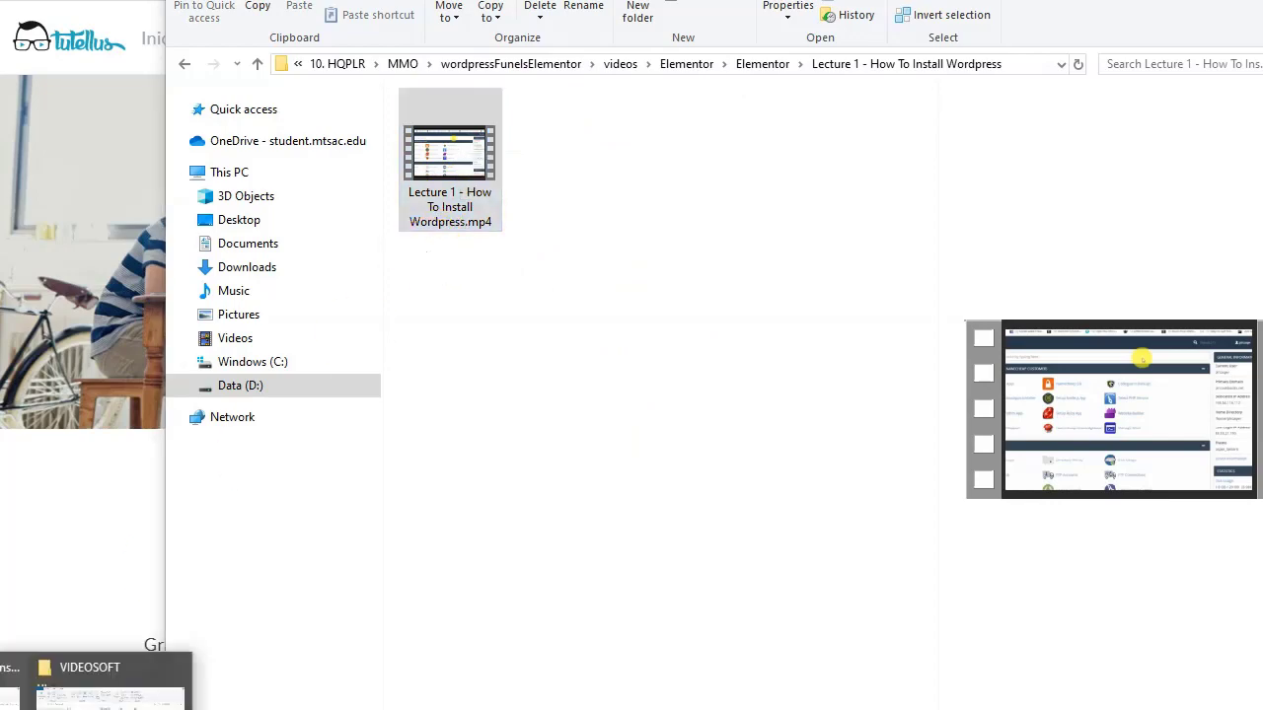
Launch VideoWatermark from the VIDEOSOFT folder and load Lecture 1 - How To Install Wordpress.mp4 as the new video.
{"action": "left_click", "coordinate": [109, 699]}
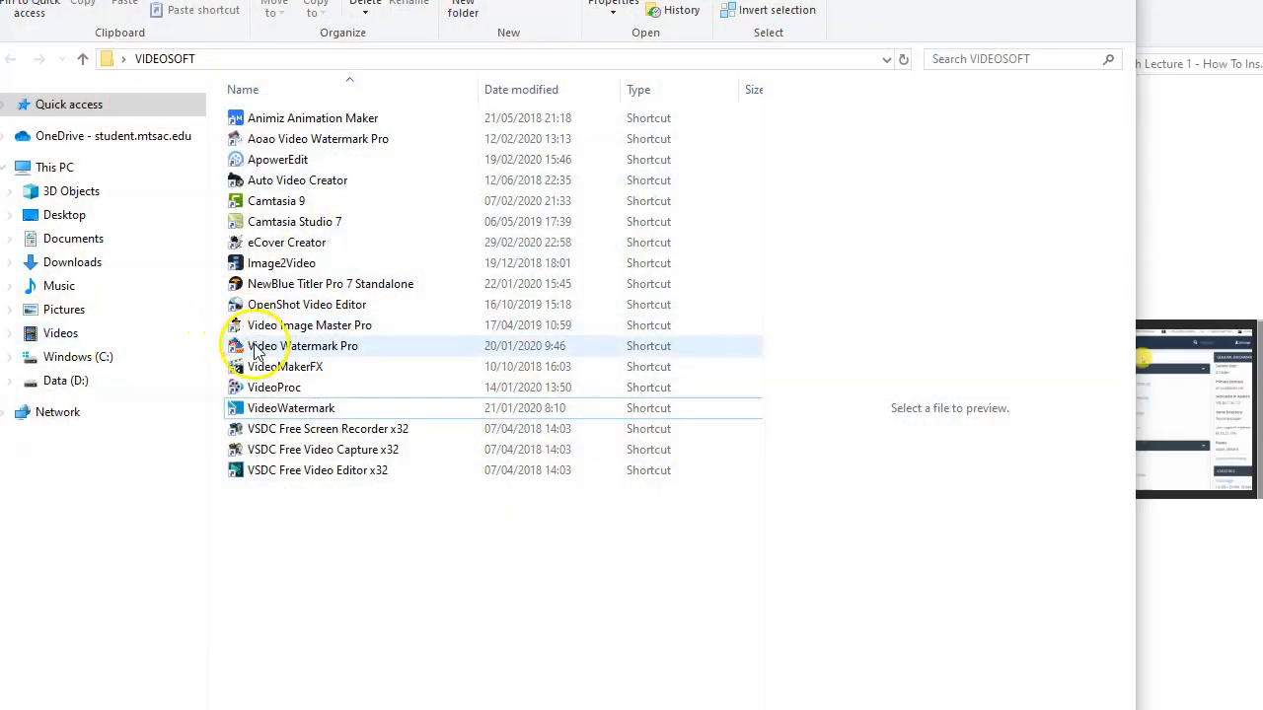
{"action": "left_click", "coordinate": [309, 414]}
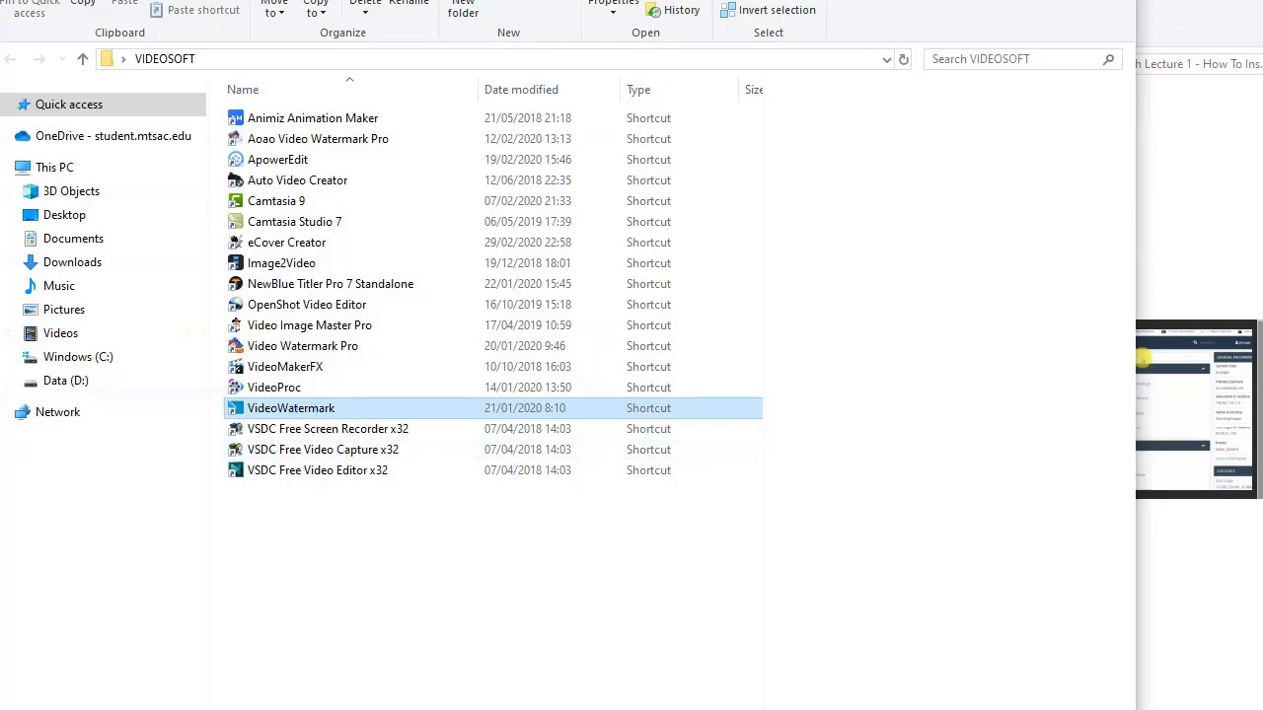
{"action": "key", "text": "alt+Tab"}
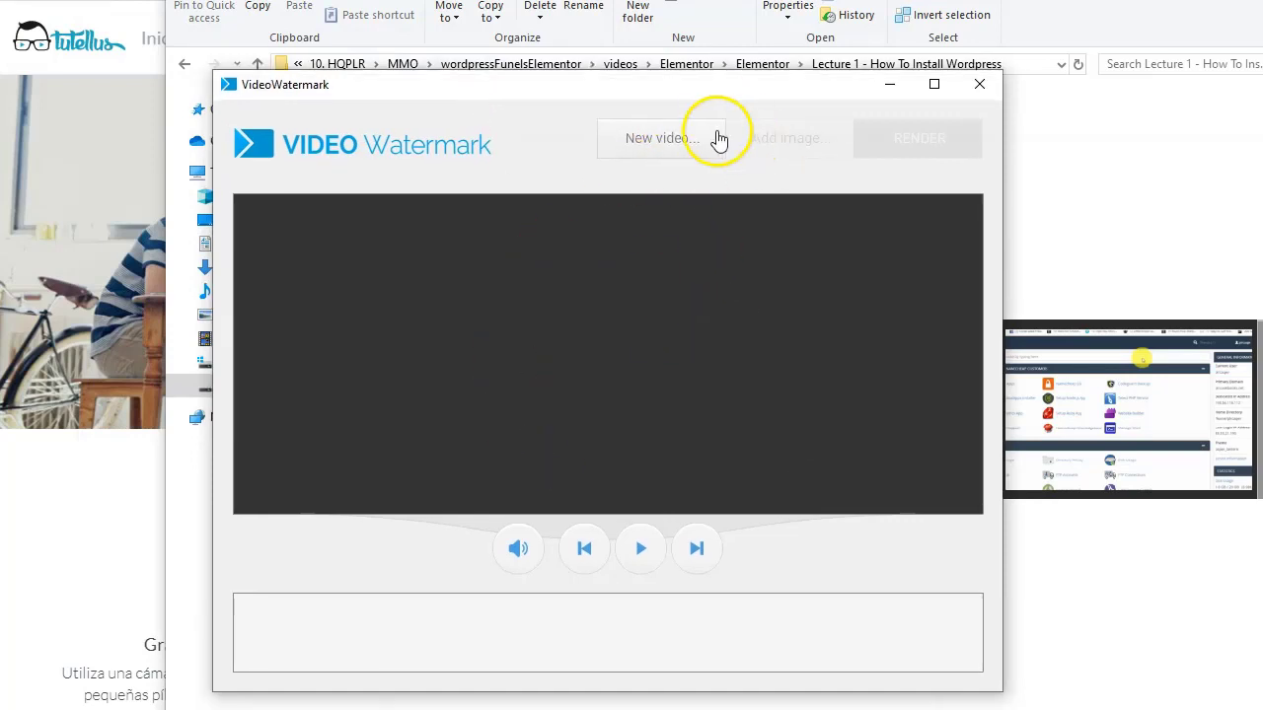
{"action": "left_click", "coordinate": [666, 139]}
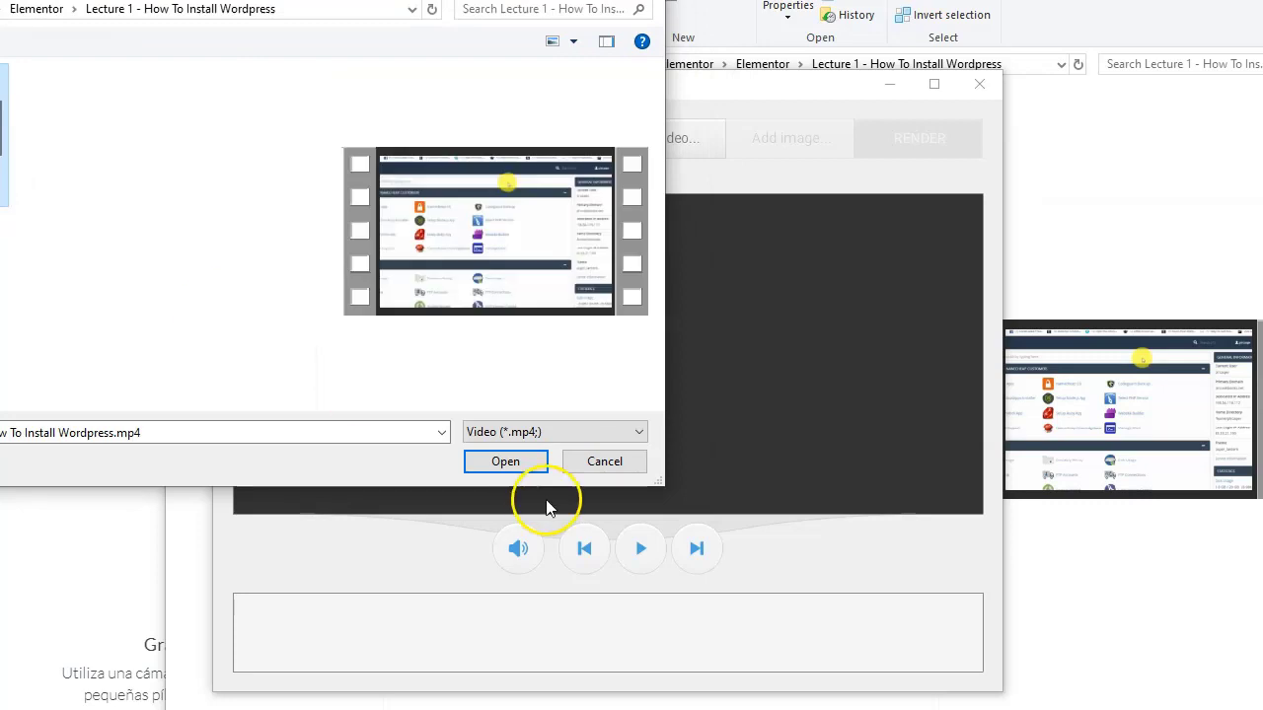
{"action": "left_click", "coordinate": [505, 461]}
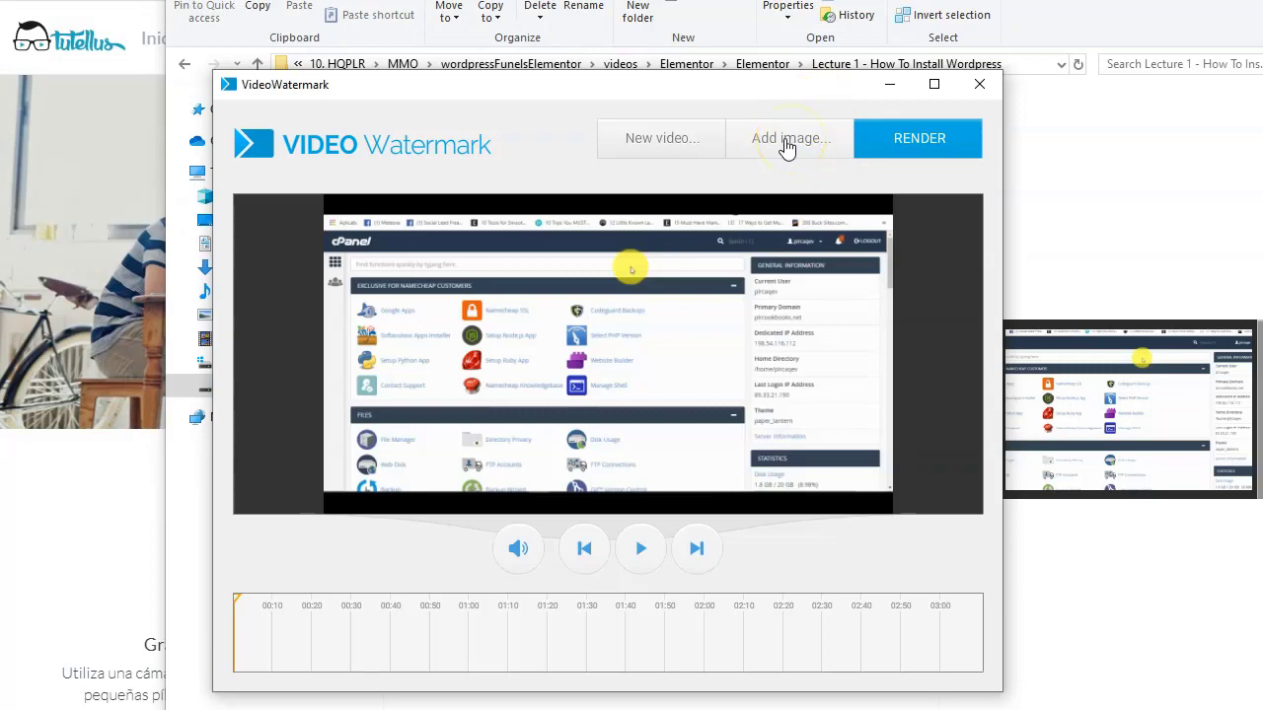
Add the personal brand logo image as a watermark and place it, scaled down, in the lower-right area of the video.
{"action": "left_click", "coordinate": [787, 144]}
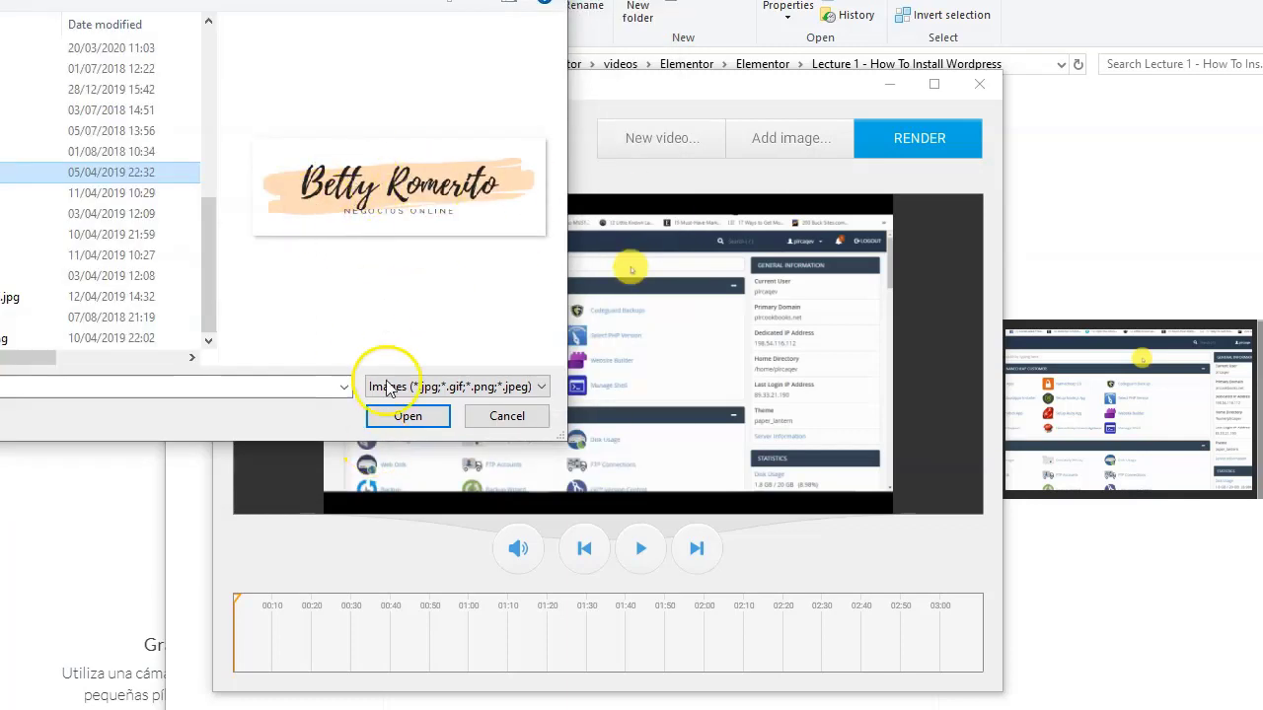
{"action": "left_click", "coordinate": [408, 416]}
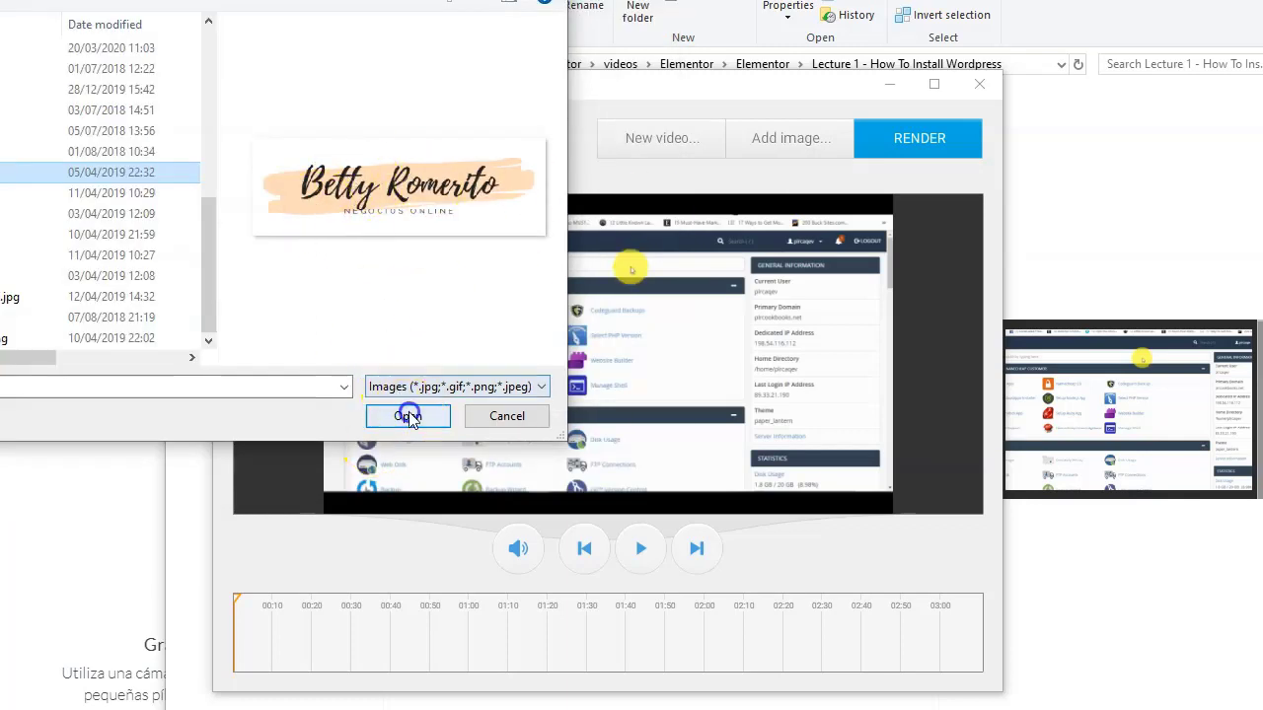
{"action": "left_click", "coordinate": [460, 194]}
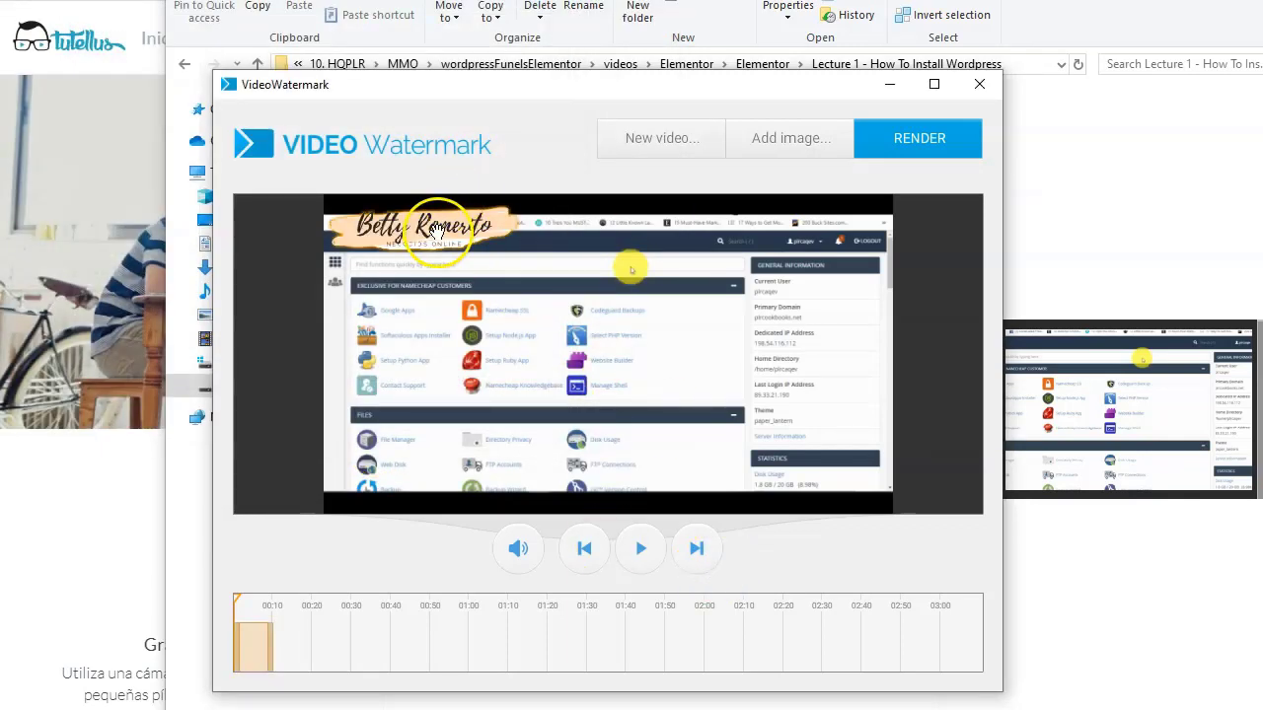
{"action": "left_click_drag", "start_coordinate": [451, 219], "coordinate": [704, 397]}
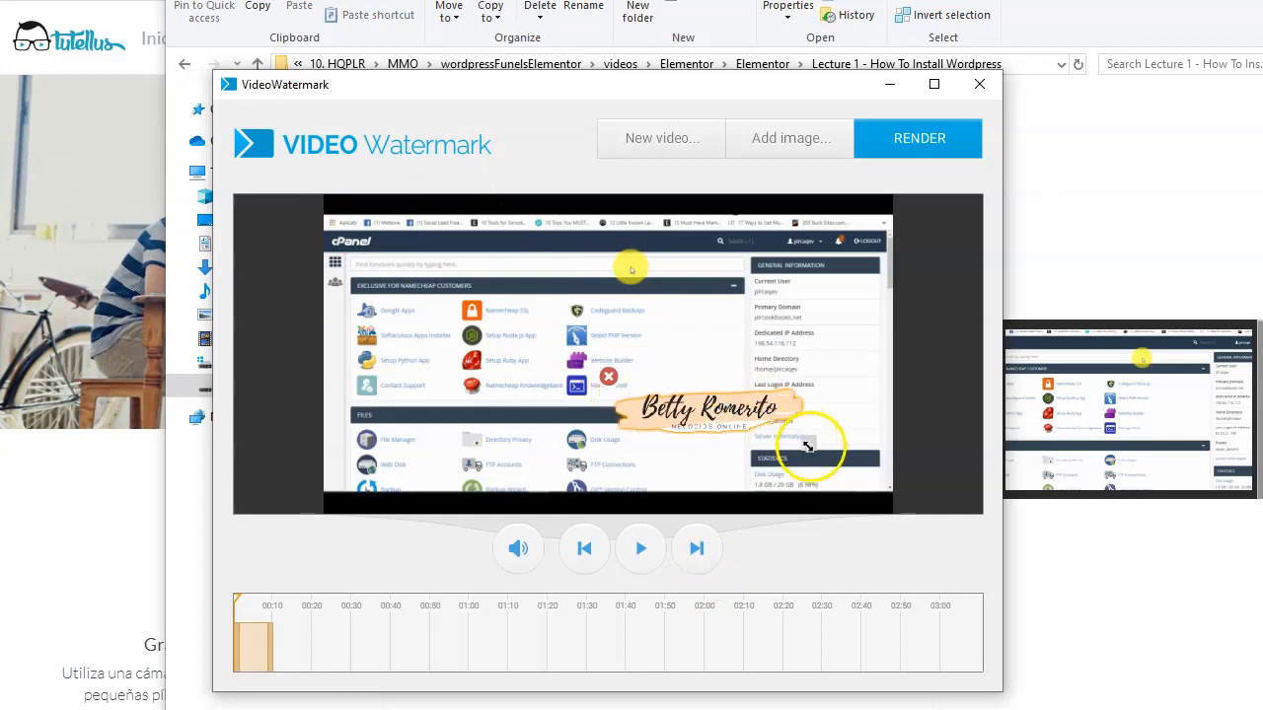
{"action": "left_click_drag", "start_coordinate": [809, 437], "coordinate": [861, 424]}
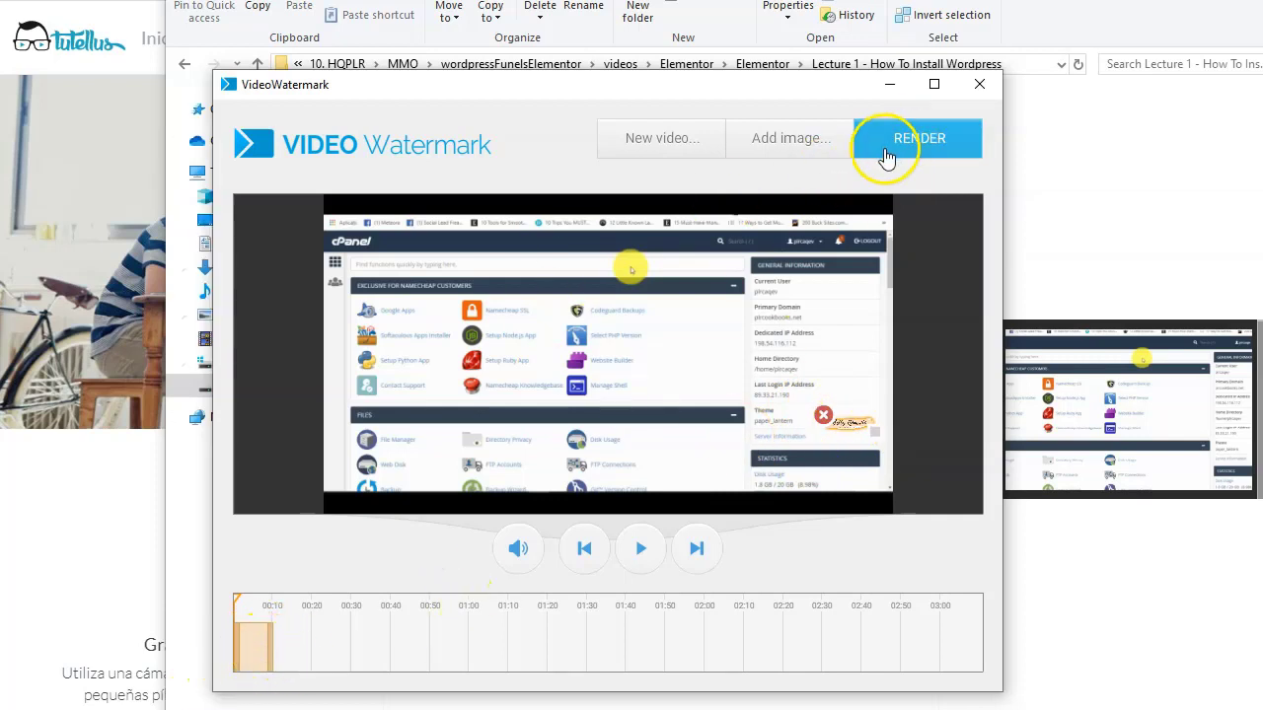
Render the watermarked video, save the output, and return to the Elementor folder of lectures in File Explorer.
{"action": "left_click", "coordinate": [918, 143]}
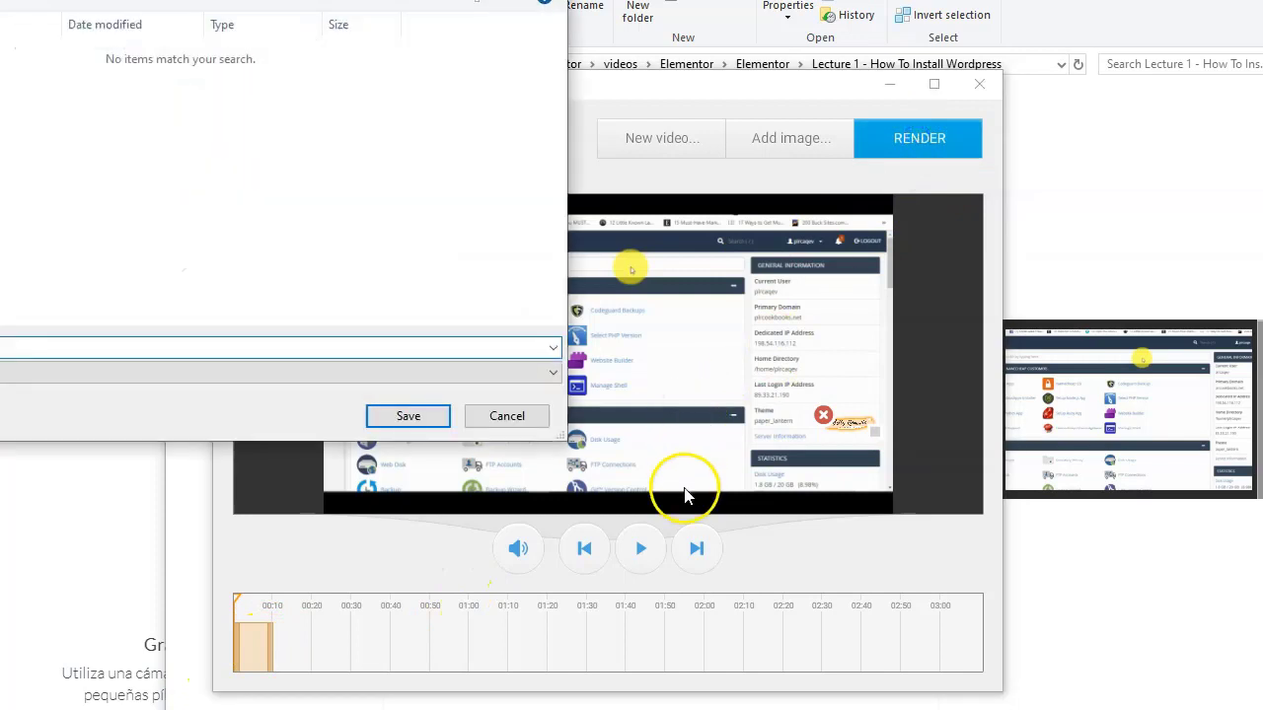
{"action": "left_click", "coordinate": [409, 417]}
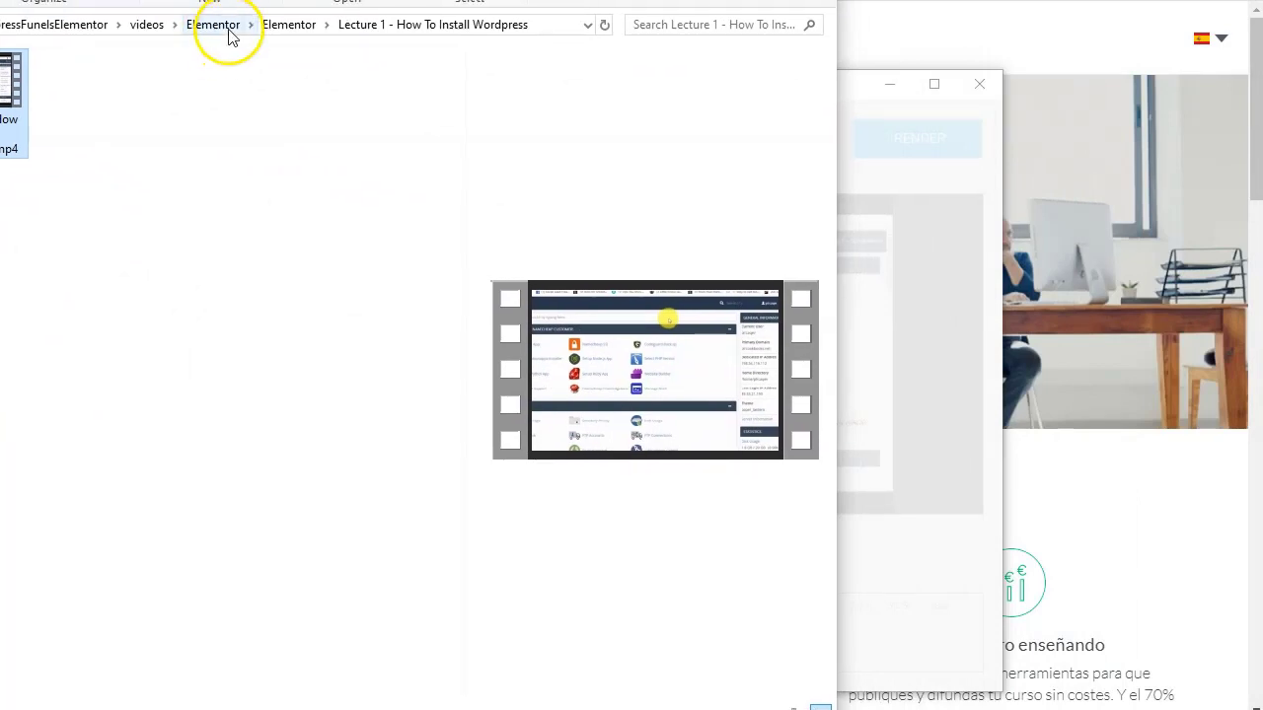
{"action": "left_click", "coordinate": [282, 24]}
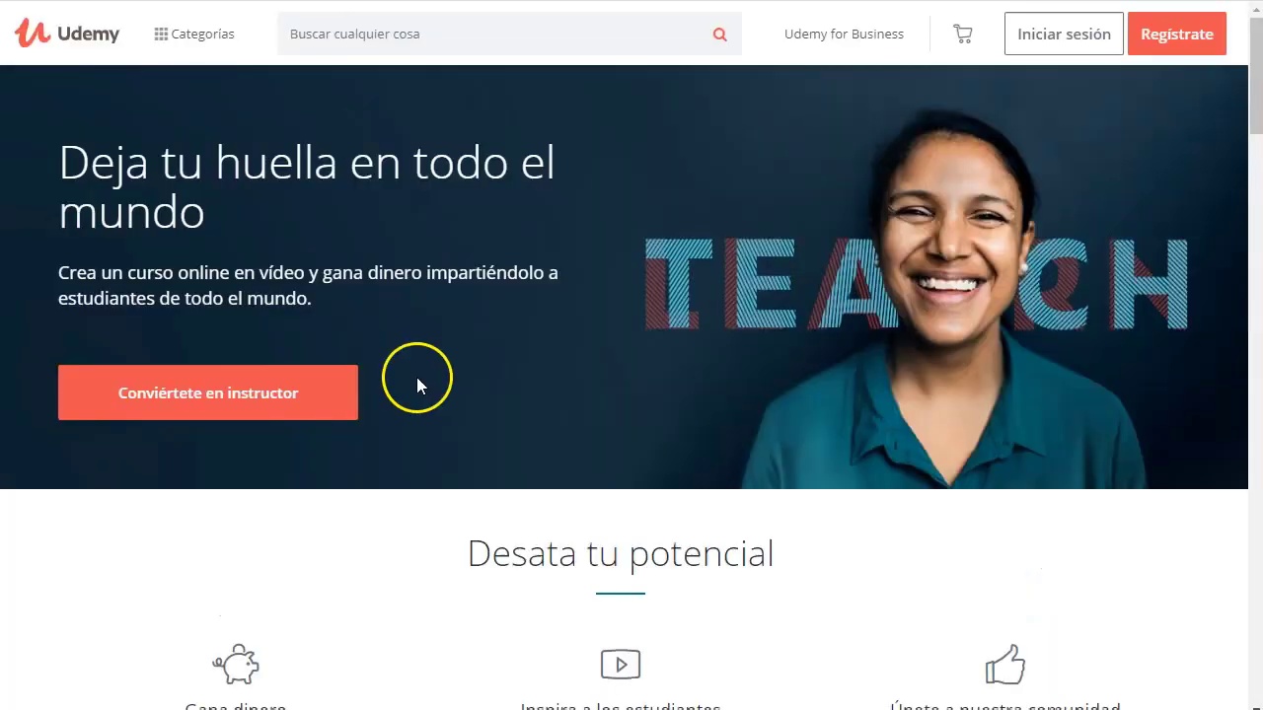
Switch to the browser and review how to become an instructor on Udemy and a teacher on Tutellus.
{"action": "left_click", "coordinate": [238, 395]}
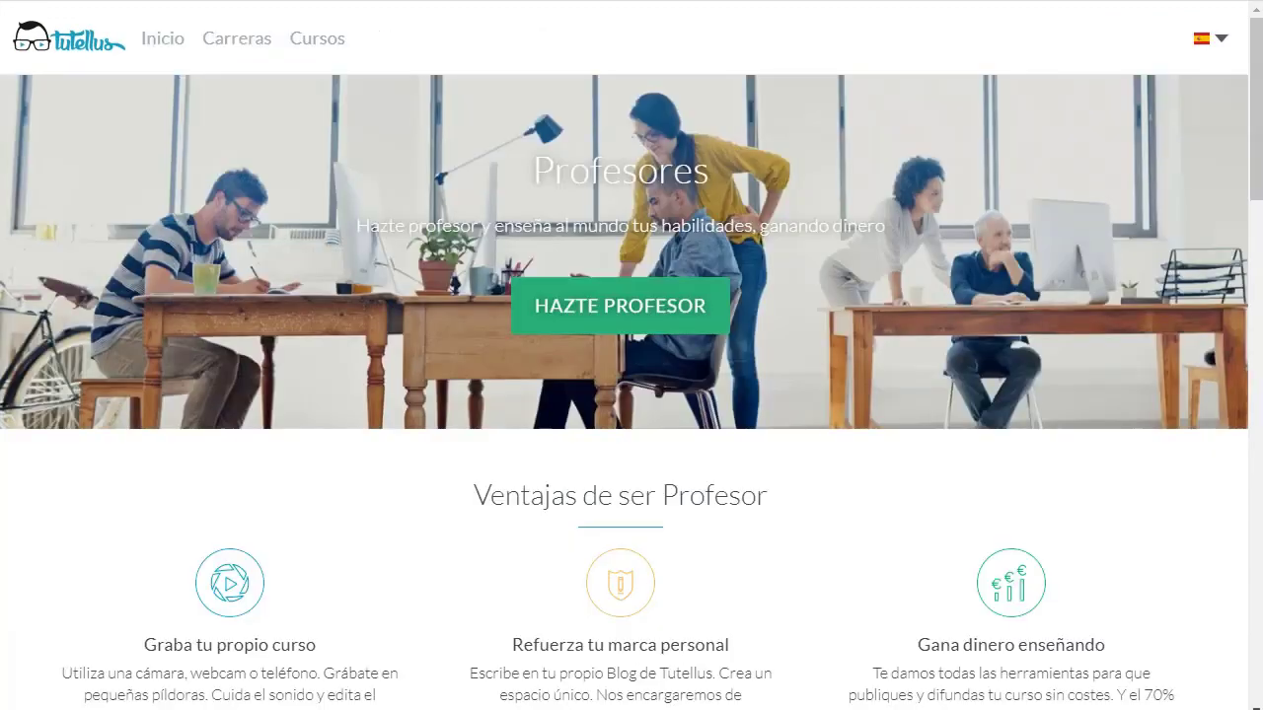
{"action": "left_click", "coordinate": [632, 304]}
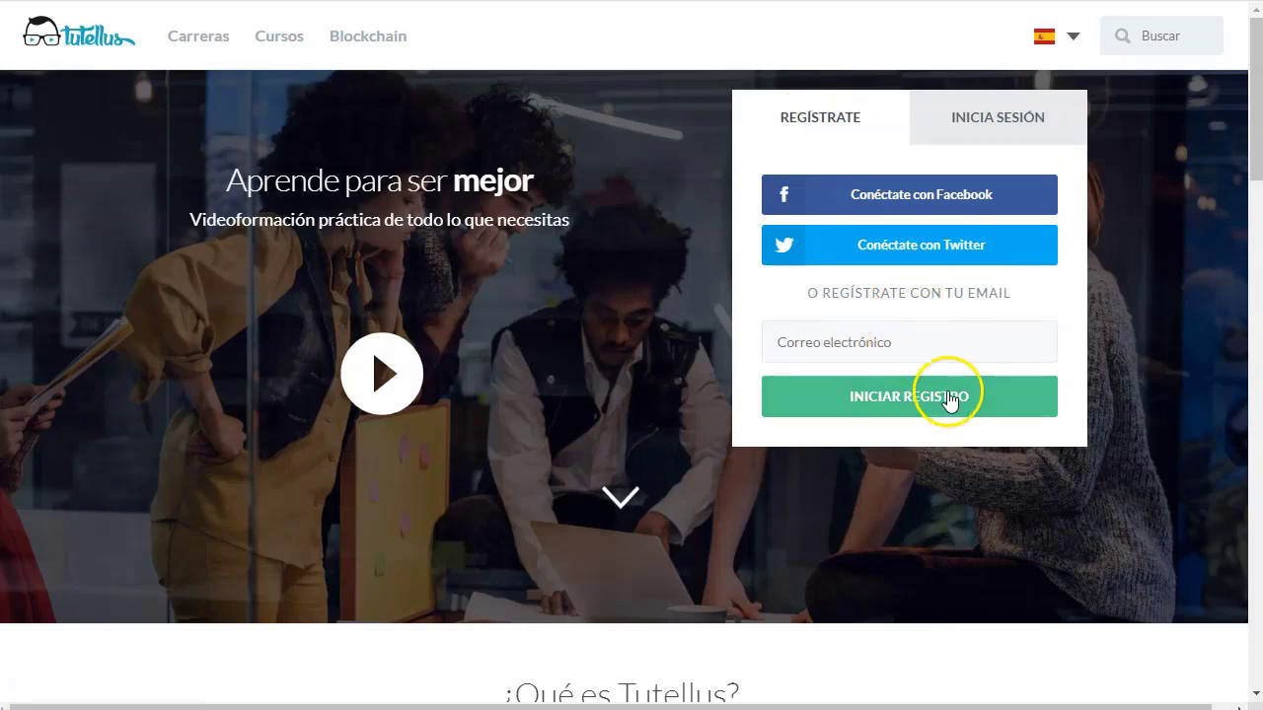
{"action": "scroll", "coordinate": [471, 471], "scroll_direction": "down", "scroll_amount": 2}
{"action": "scroll", "coordinate": [471, 472], "scroll_direction": "down", "scroll_amount": 3}
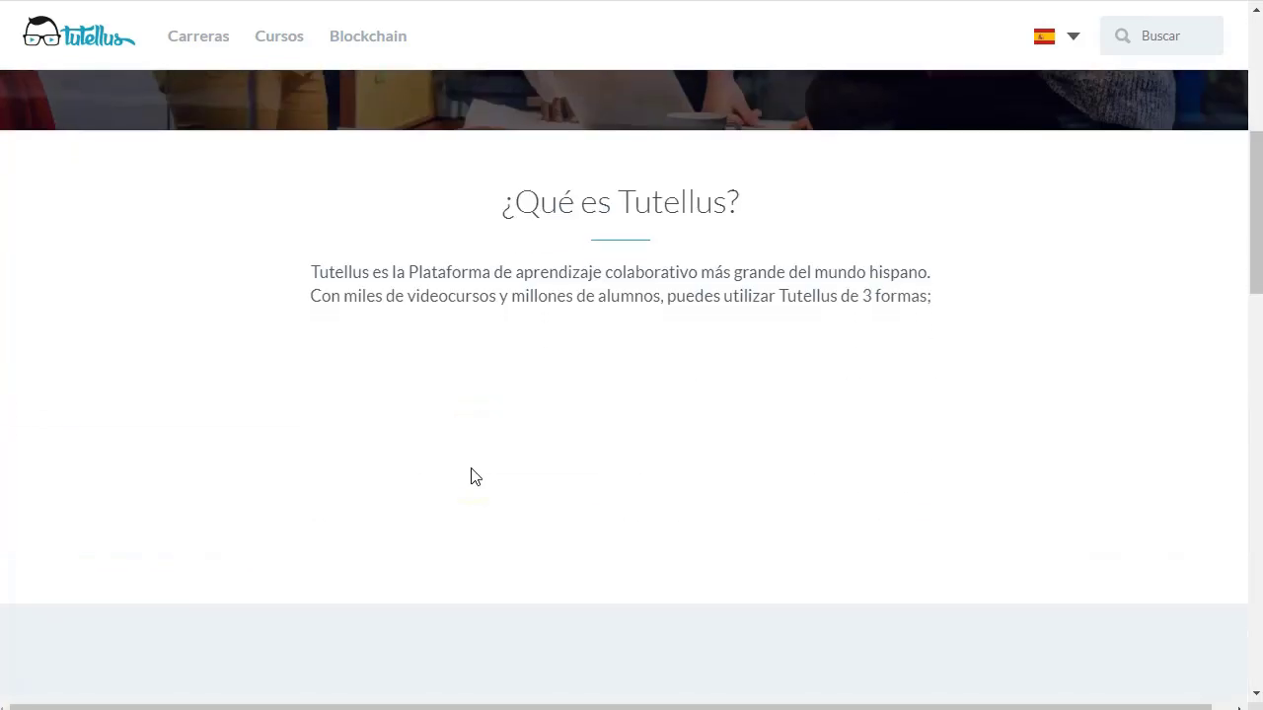
{"action": "scroll", "coordinate": [471, 469], "scroll_direction": "up", "scroll_amount": 5}
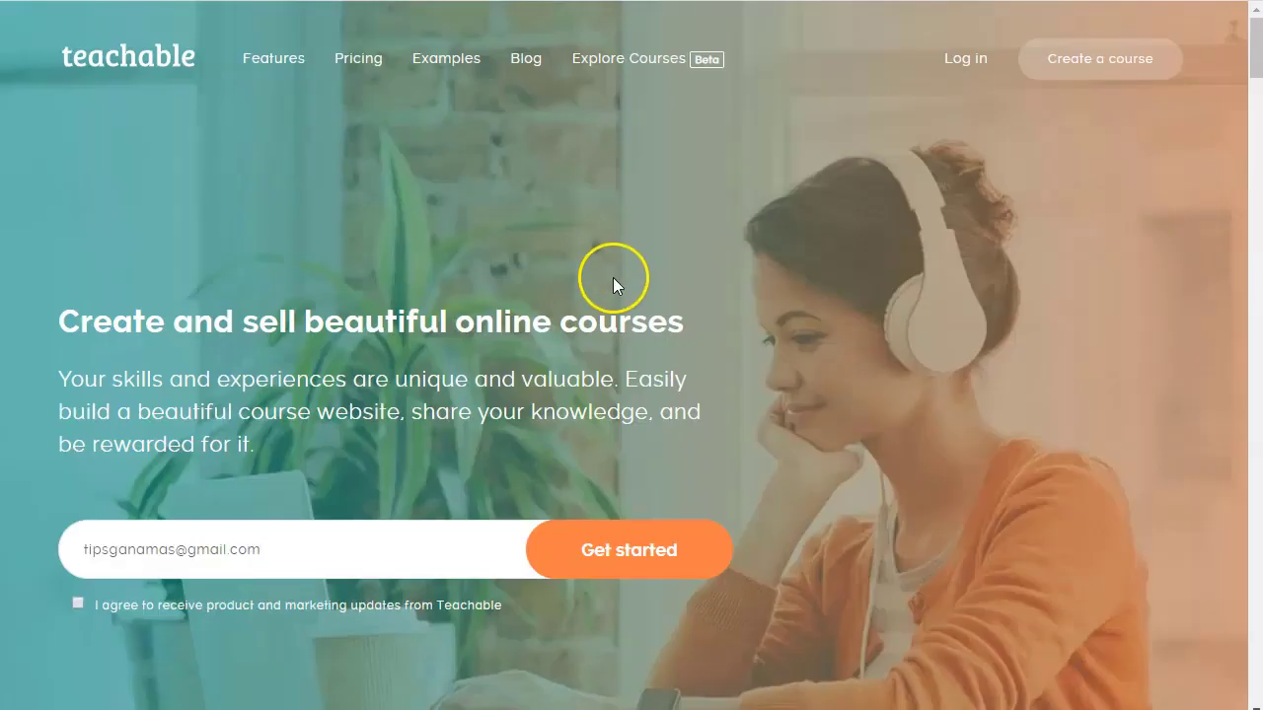
Open Teachable's pricing page and switch the plans to monthly billing to compare their prices.
{"action": "left_click", "coordinate": [357, 59]}
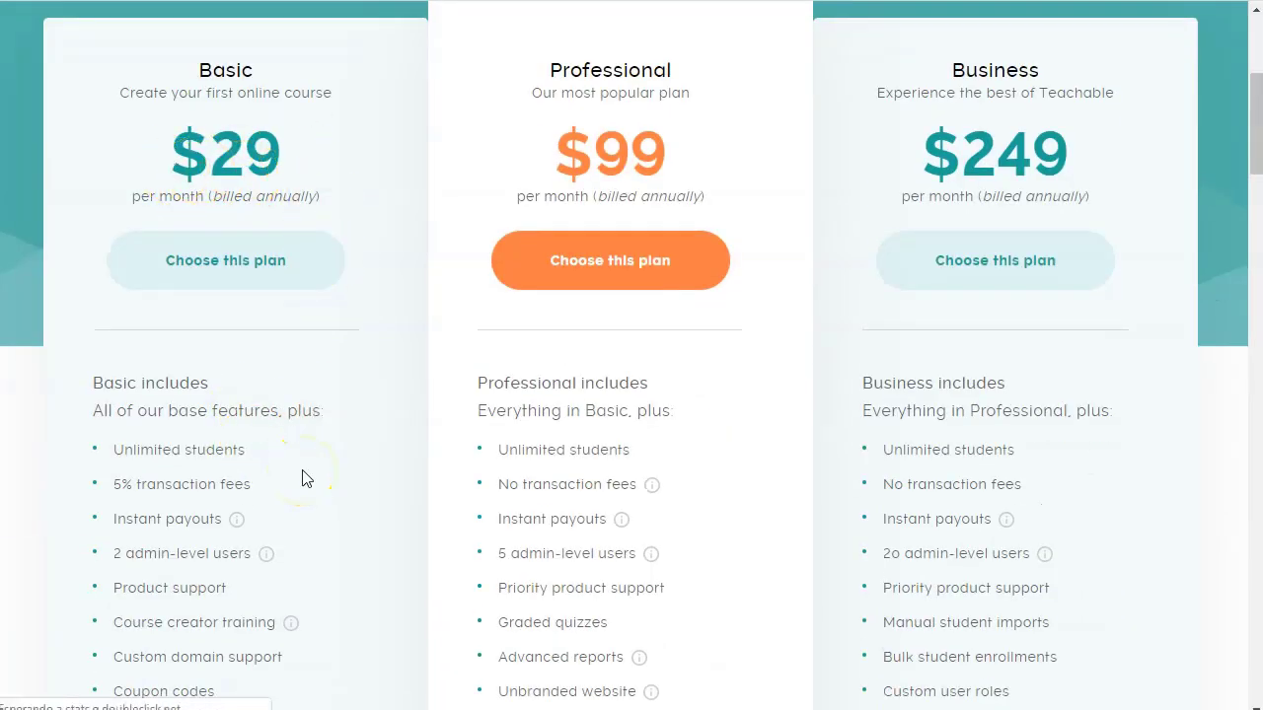
{"action": "scroll", "coordinate": [226, 198], "scroll_direction": "up", "scroll_amount": 3}
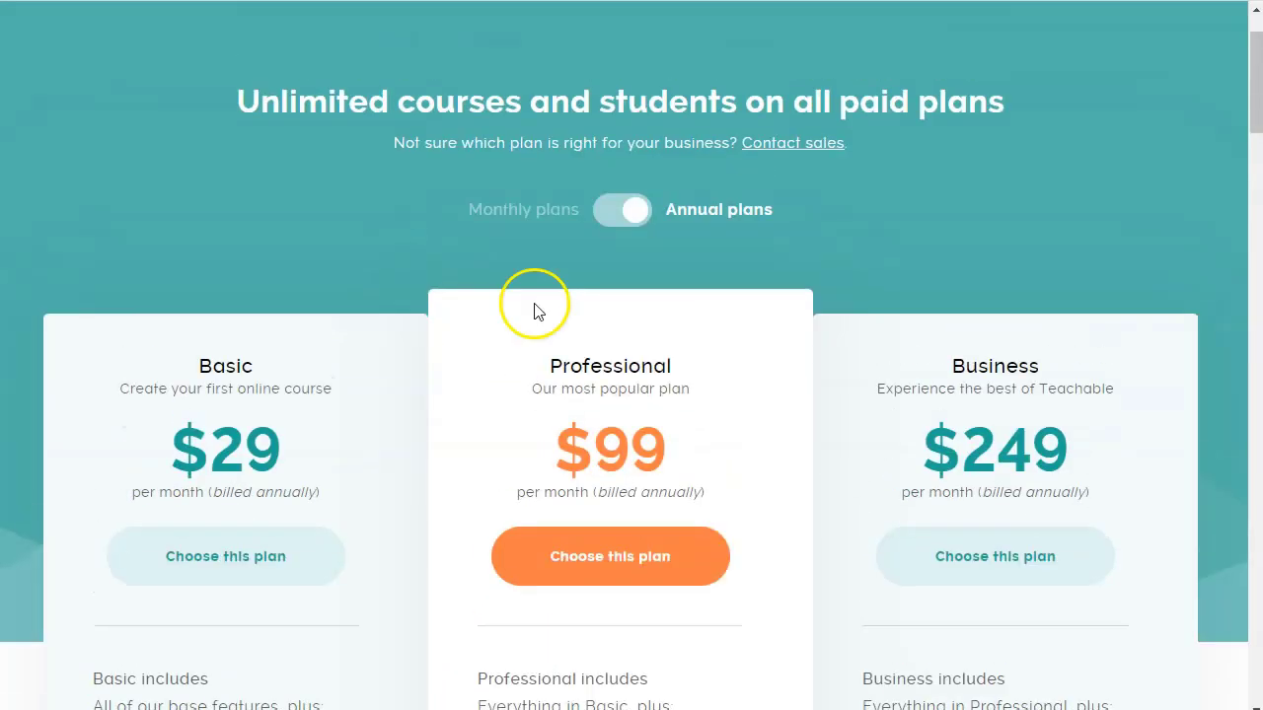
{"action": "left_click", "coordinate": [622, 209]}
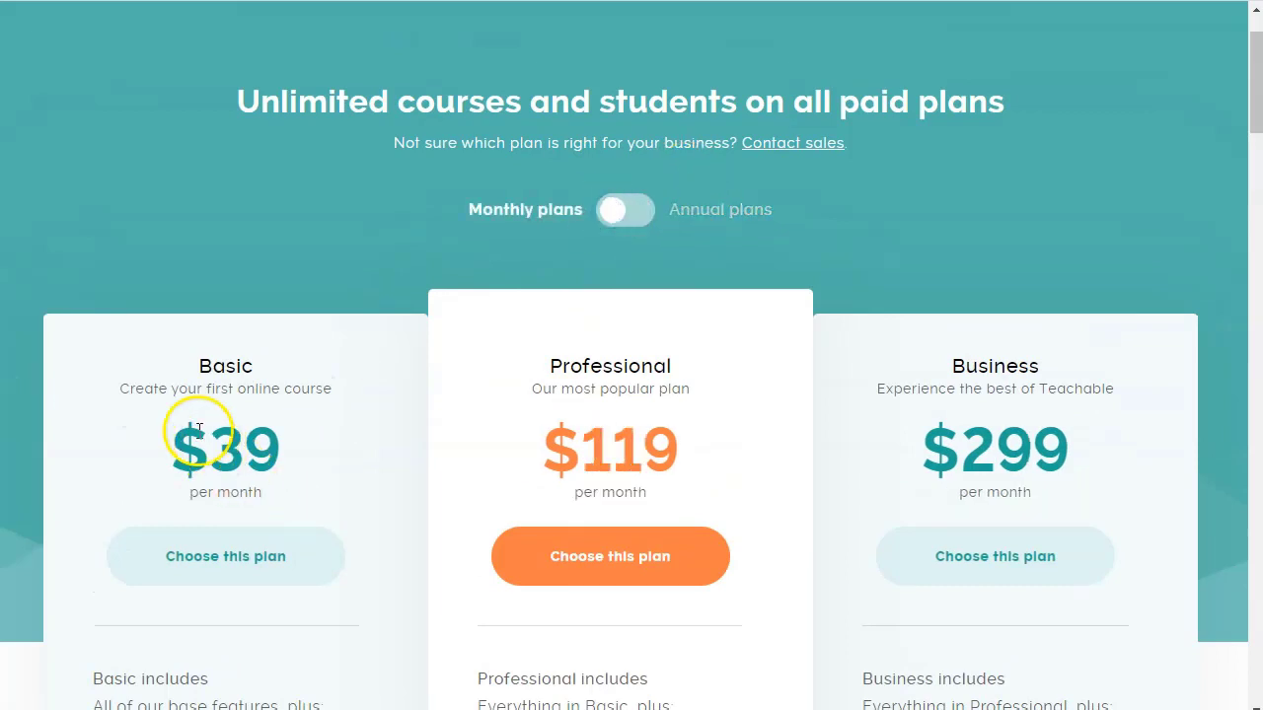
{"action": "scroll", "coordinate": [341, 467], "scroll_direction": "down", "scroll_amount": 1}
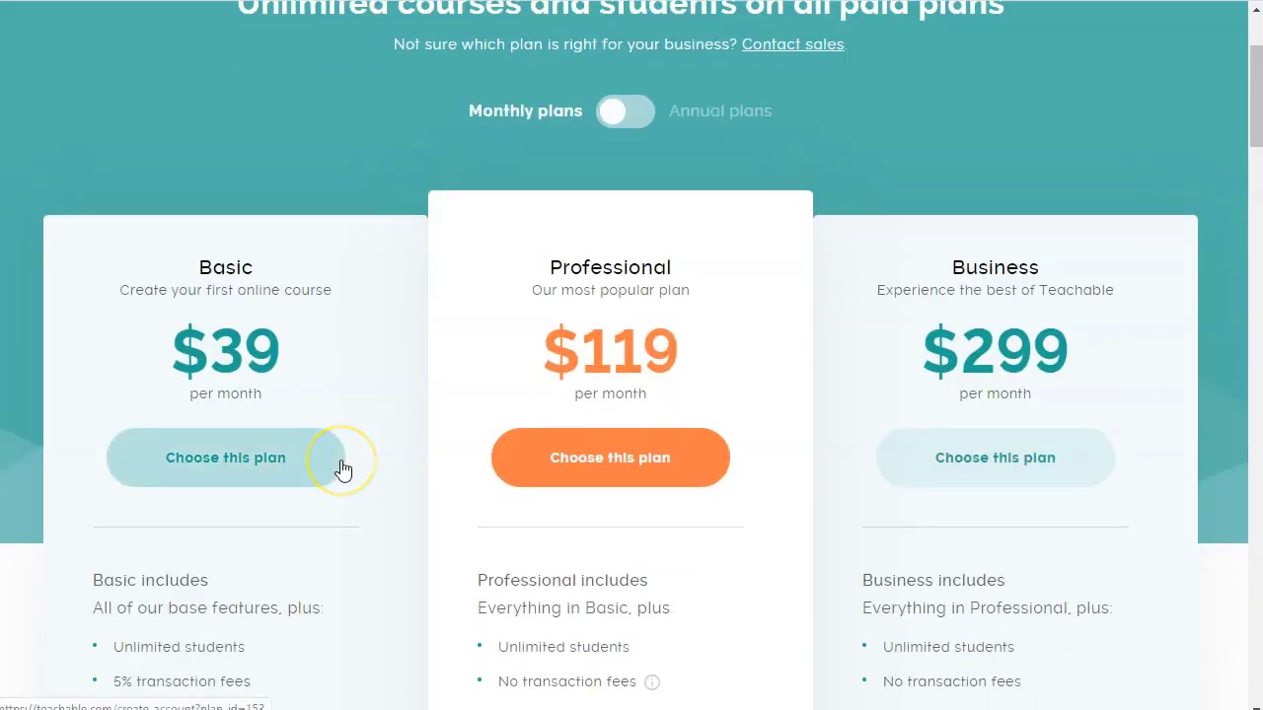